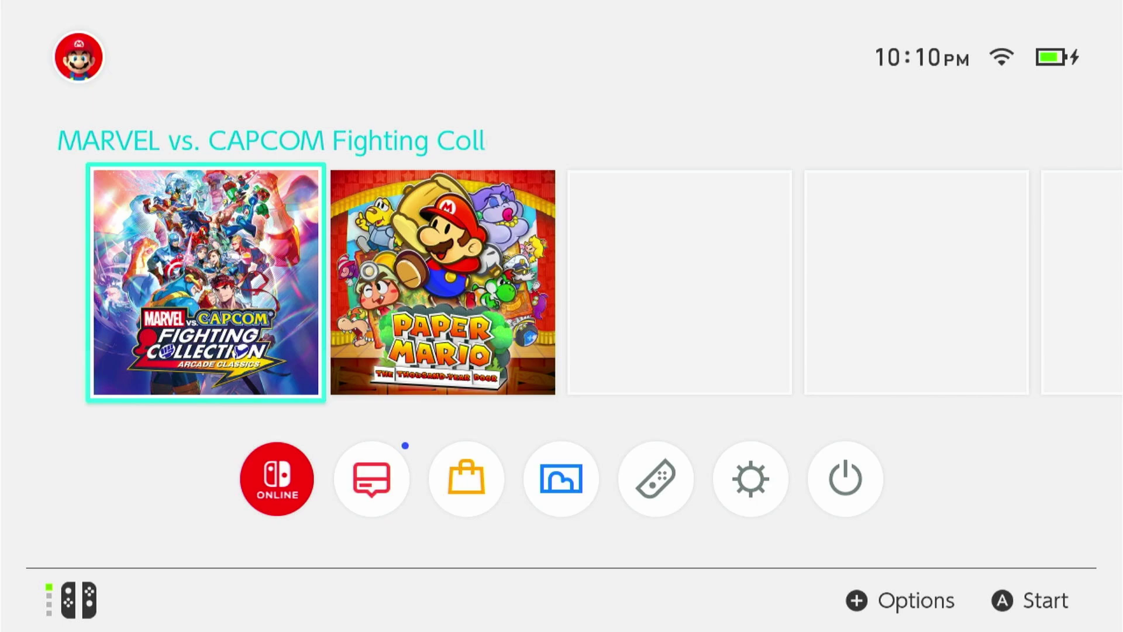
- Browse the MARVEL vs. CAPCOM software management options, then back out to the HOME Menu
{"action": "key", "text": "Right"}
{"action": "key", "text": "Left"}
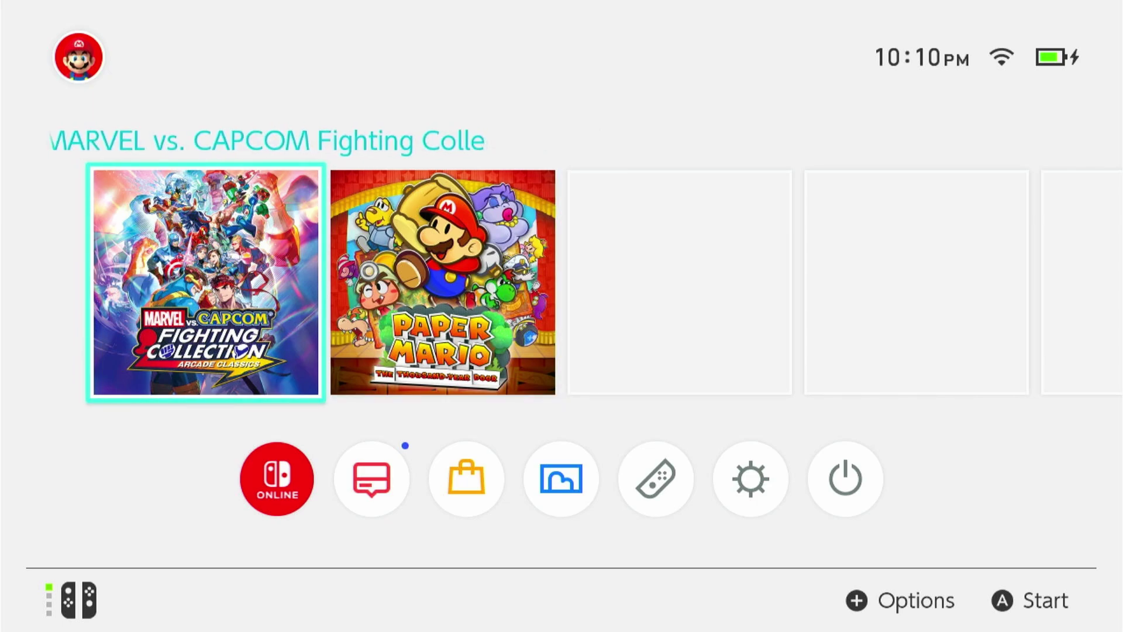
{"action": "key", "text": "plus"}
{"action": "key", "text": "Down"}
{"action": "key", "text": "Up"}
{"action": "key", "text": "Right"}
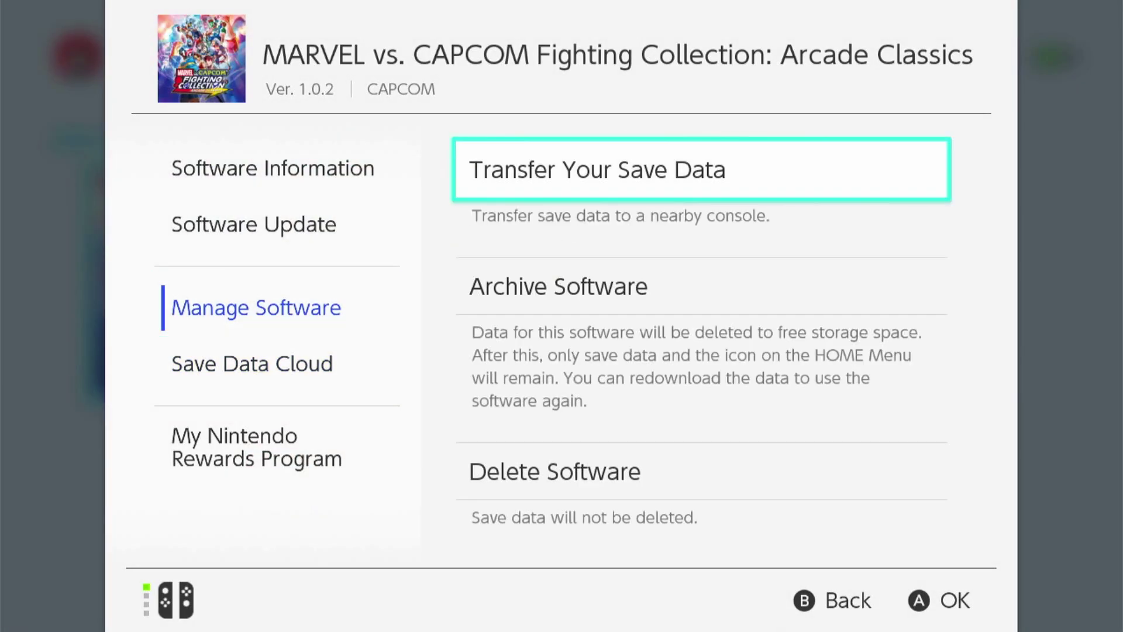
{"action": "key", "text": "Down"}
{"action": "key", "text": "Down"}
{"action": "key", "text": "b"}
{"action": "key", "text": "b"}
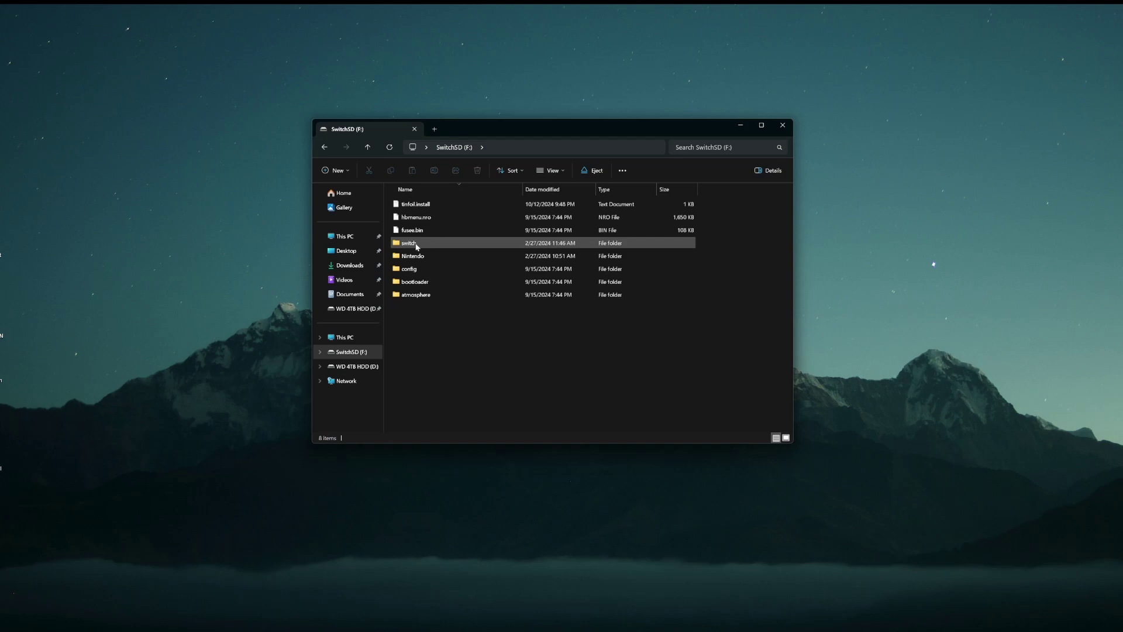
- Delete the tinfoil folder from SwitchSD (F:)\switch and return to the drive's root
{"action": "double_click", "coordinate": [416, 245]}
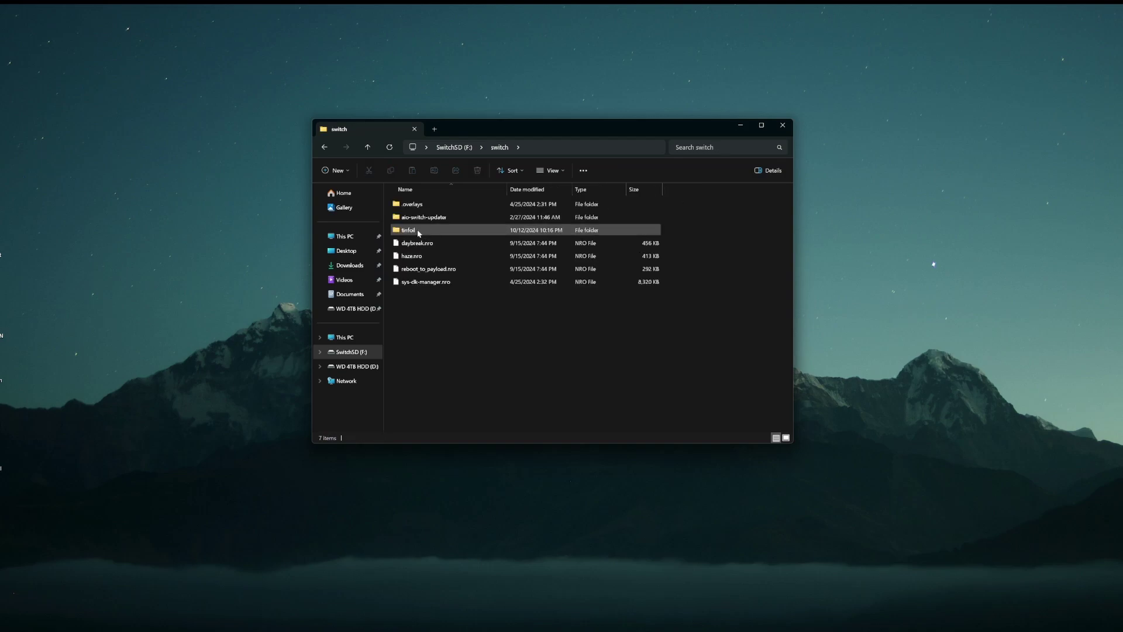
{"action": "left_click", "coordinate": [419, 231]}
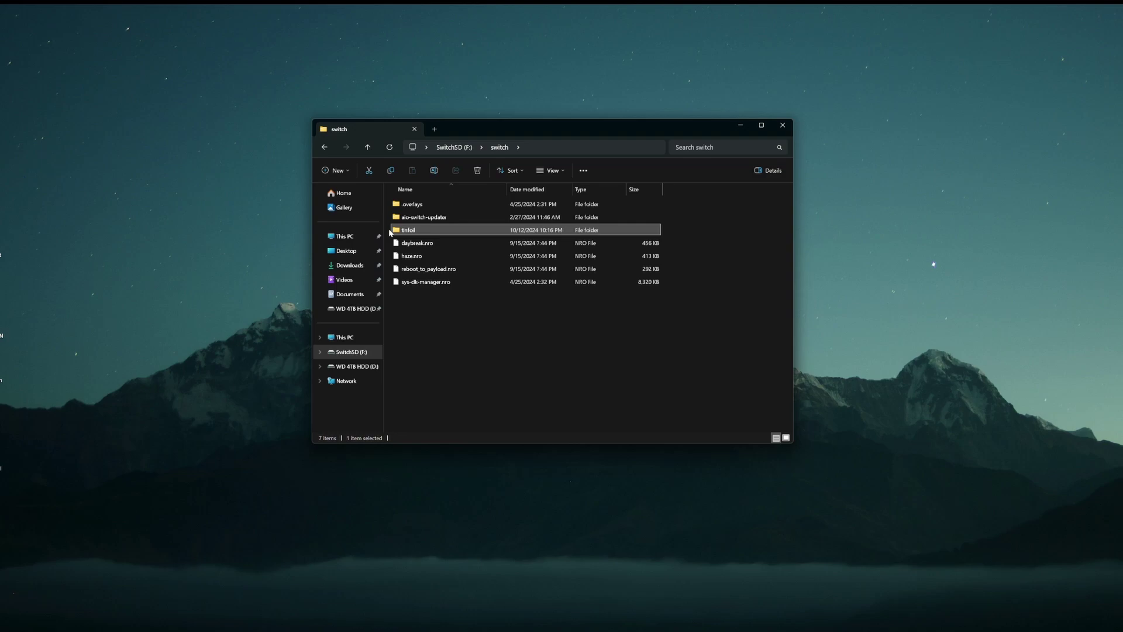
{"action": "left_click", "coordinate": [477, 170]}
{"action": "left_click", "coordinate": [578, 351]}
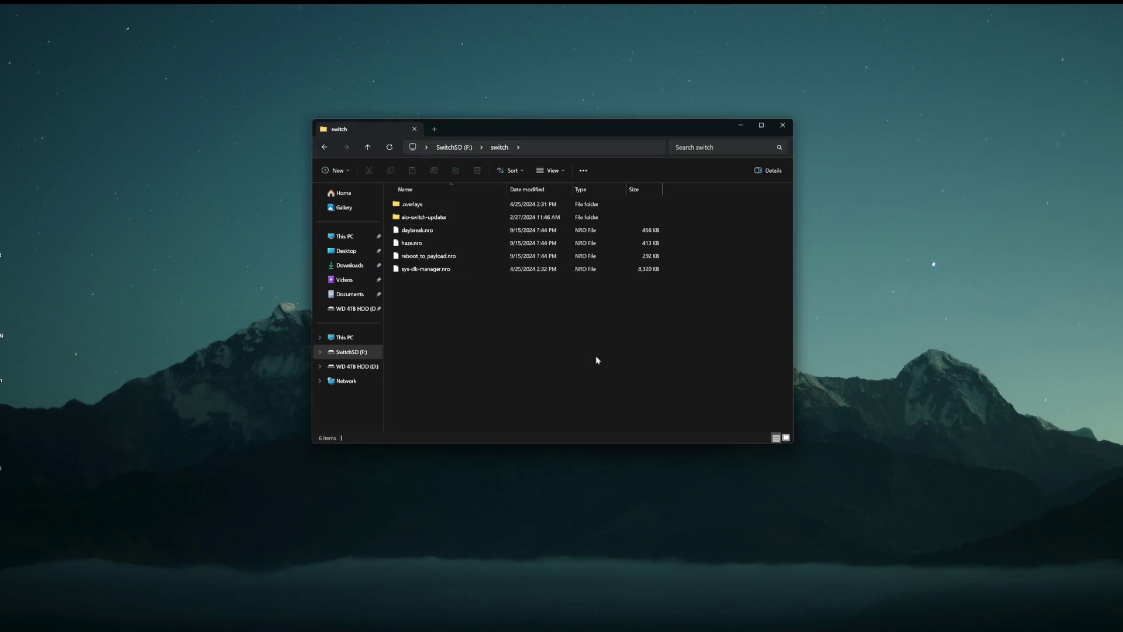
{"action": "left_click", "coordinate": [369, 148]}
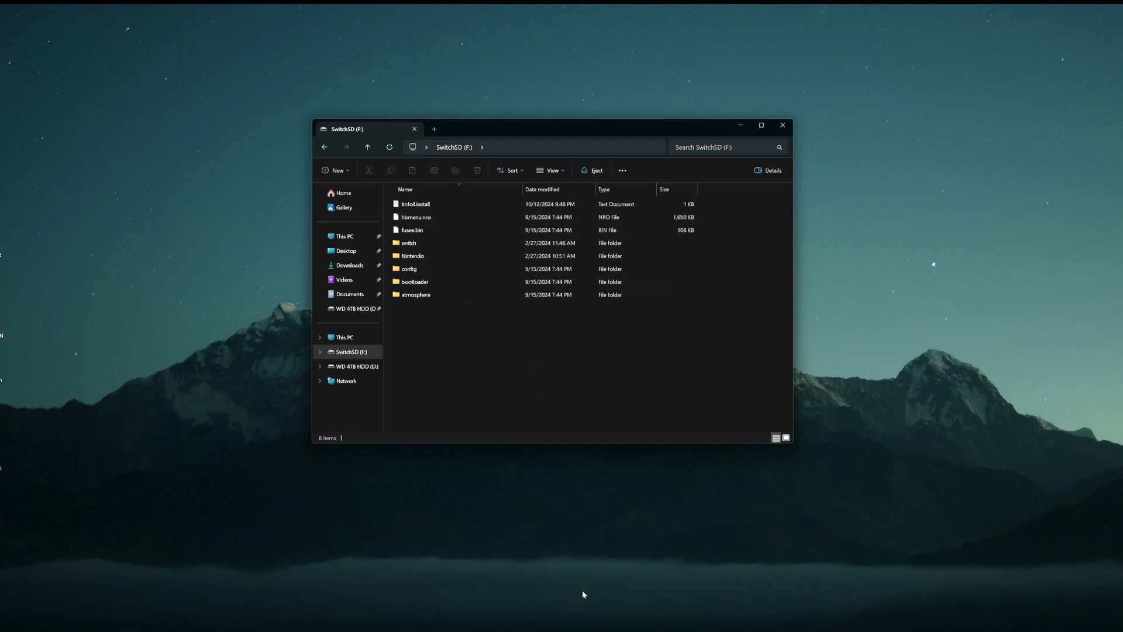
- Download the Tinfoil 18.0 NRO Self Installer zip (228 MB) from tinfoil.media, then close Chrome
{"action": "key", "text": "alt+Tab"}
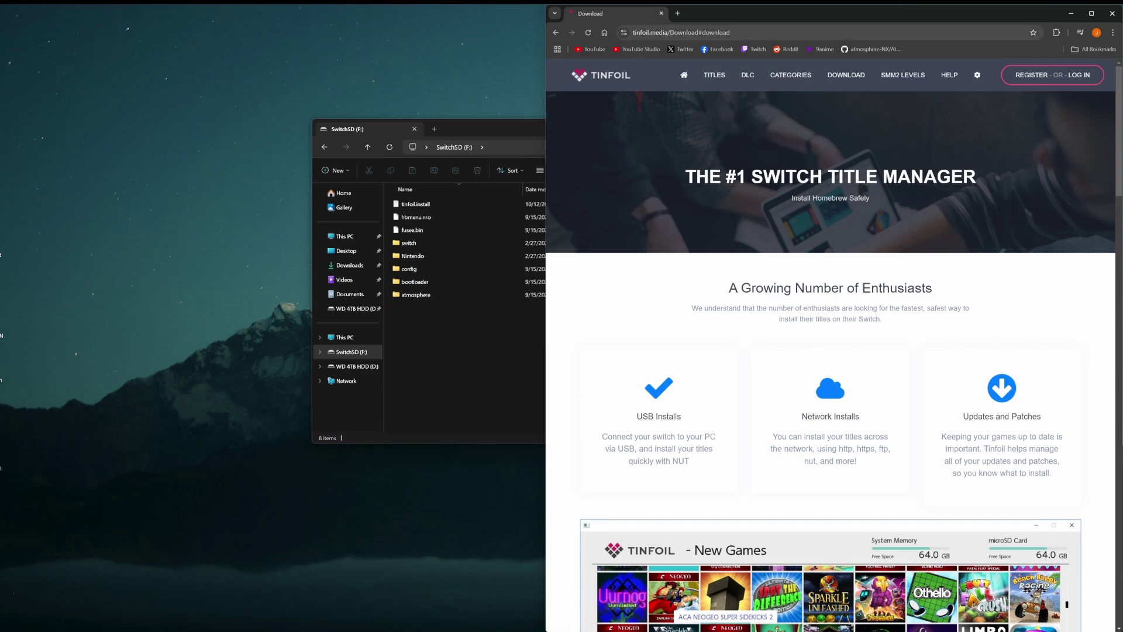
{"action": "left_click", "coordinate": [831, 78]}
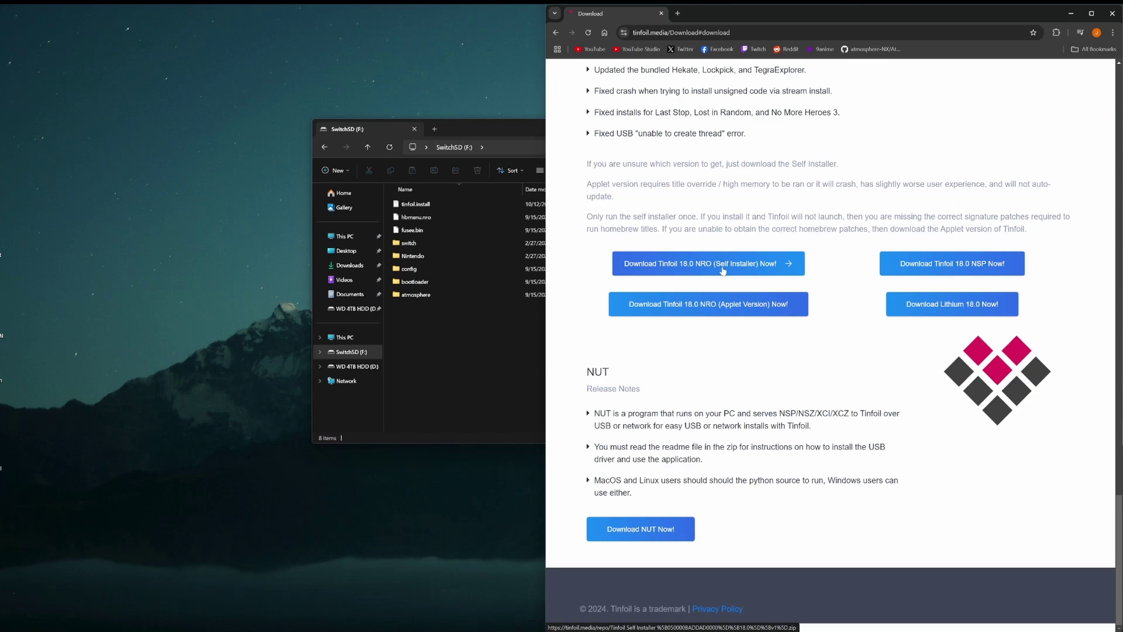
{"action": "left_click", "coordinate": [742, 267]}
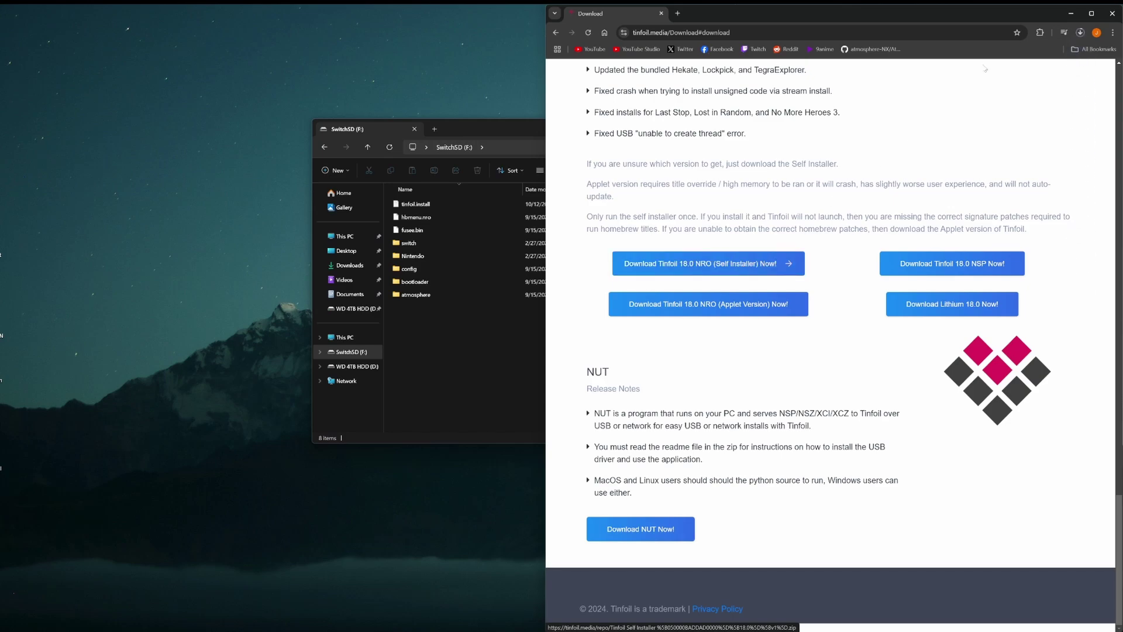
{"action": "left_click", "coordinate": [1080, 32]}
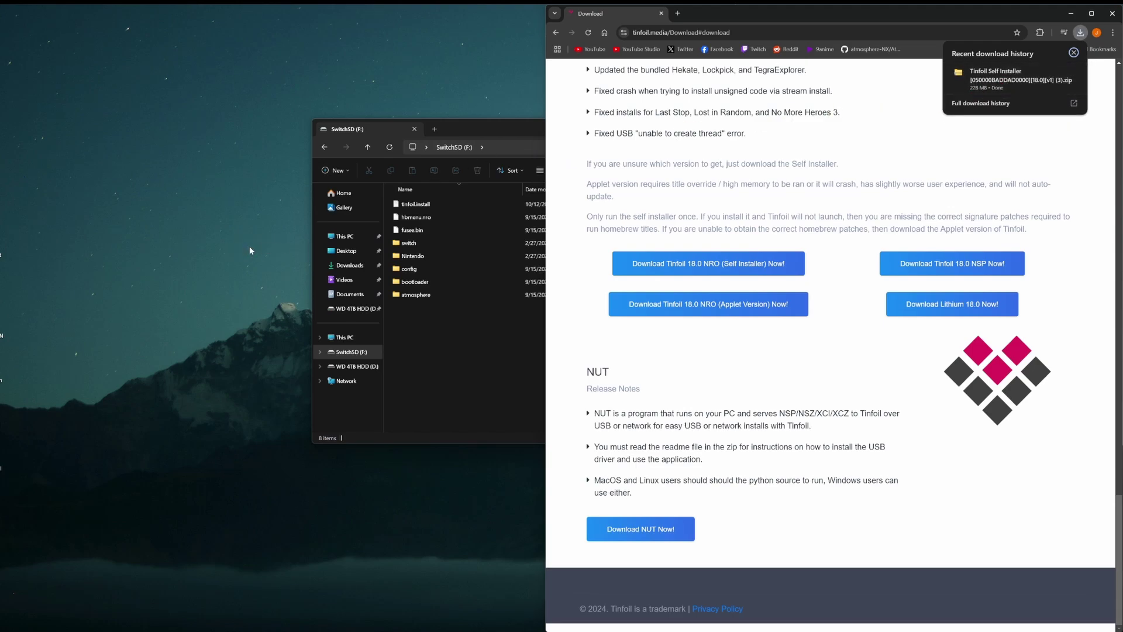
{"action": "left_click", "coordinate": [1112, 13]}
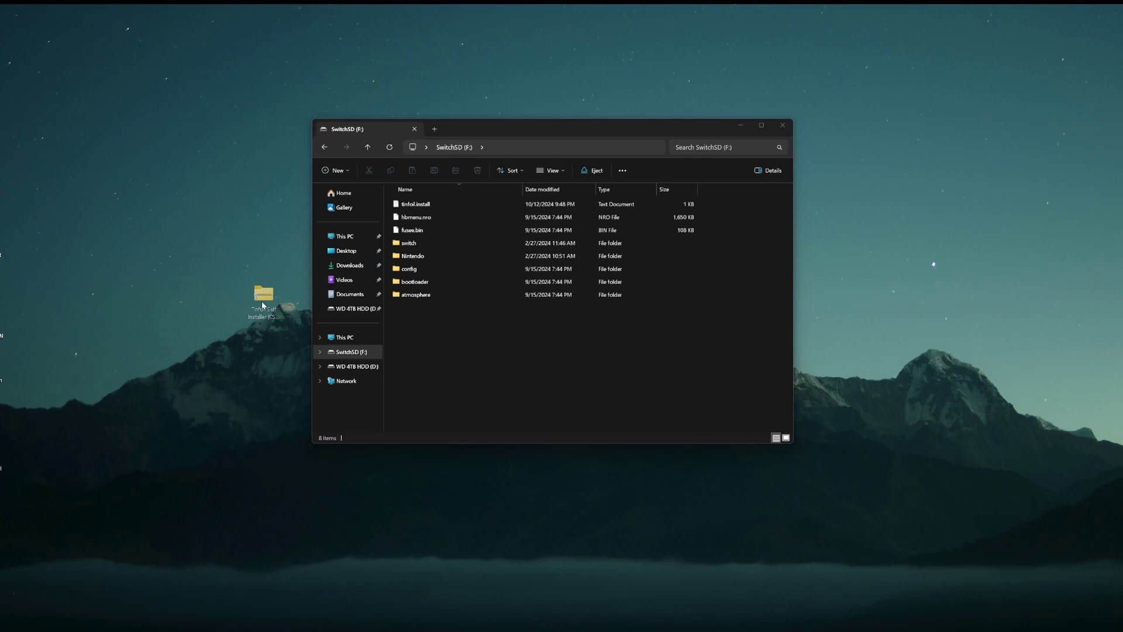
- Extract all files from the Tinfoil Self Installer zip on the desktop to the suggested folder
{"action": "left_click", "coordinate": [281, 285]}
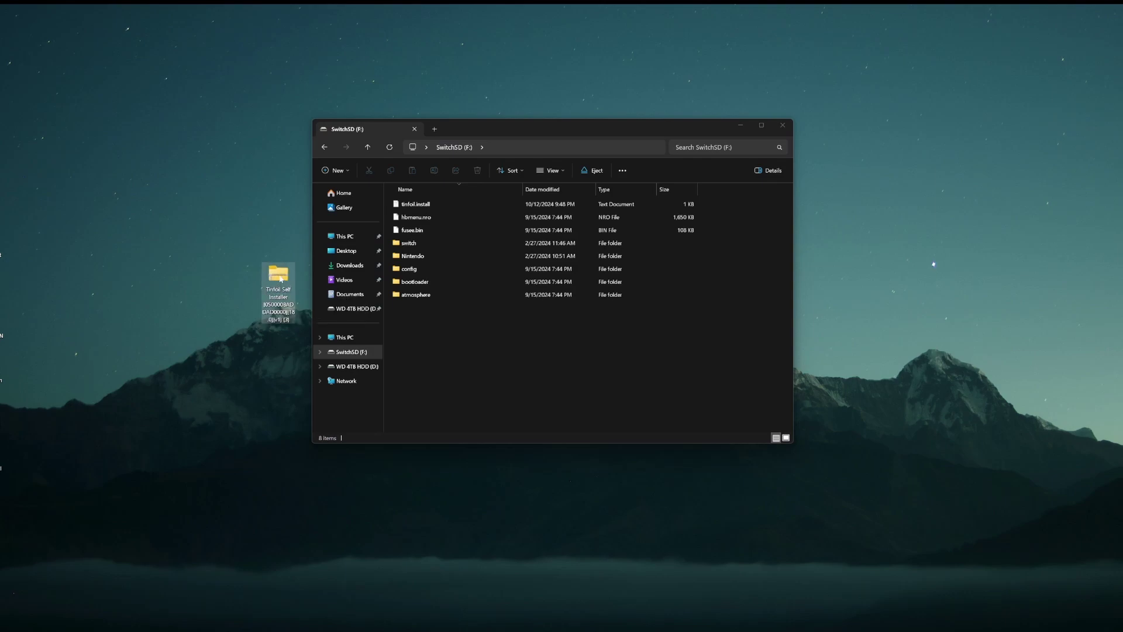
{"action": "right_click", "coordinate": [281, 278]}
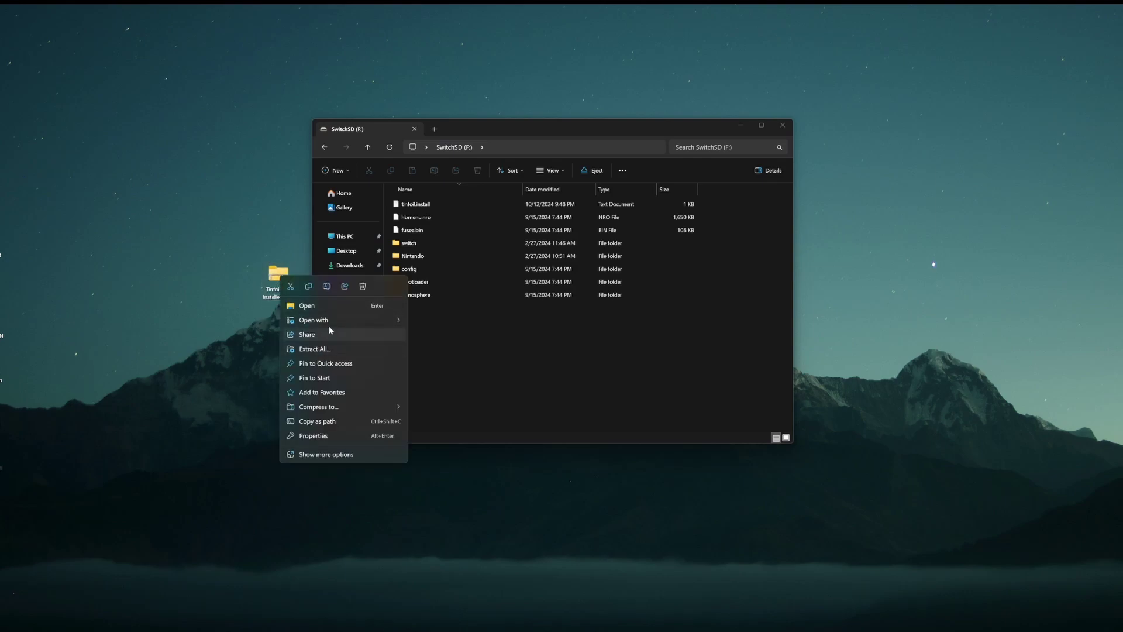
{"action": "mouse_move", "coordinate": [351, 326]}
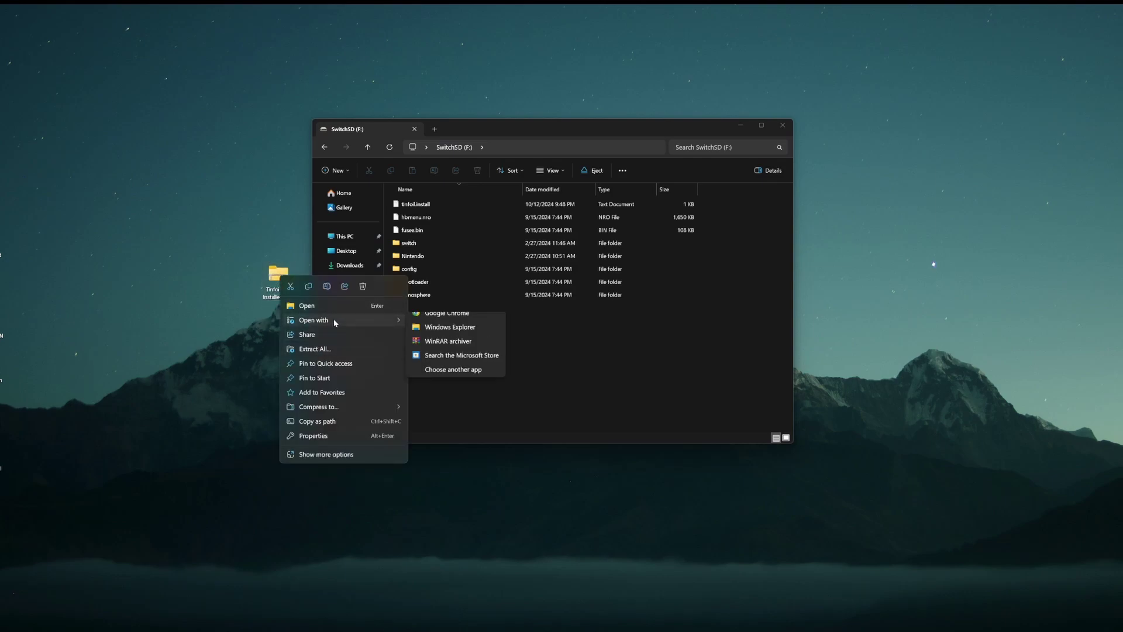
{"action": "left_click", "coordinate": [329, 350]}
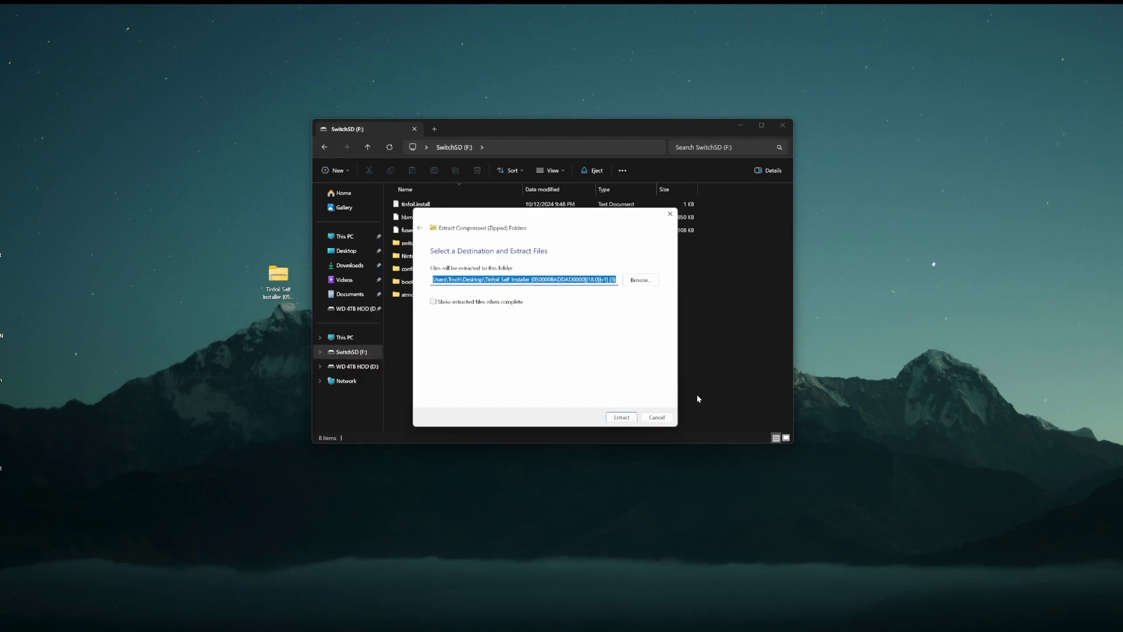
{"action": "left_click", "coordinate": [622, 417]}
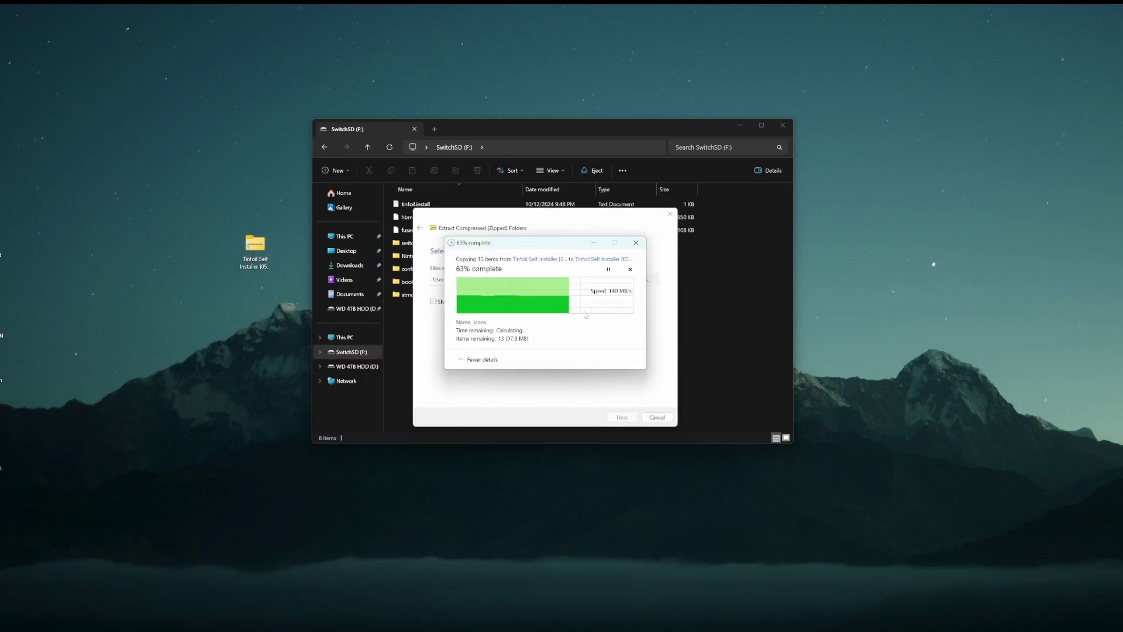
- Copy the extracted installer's switch folder onto the top level of SwitchSD (F:)
{"action": "left_click_drag", "start_coordinate": [112, 389], "coordinate": [251, 302]}
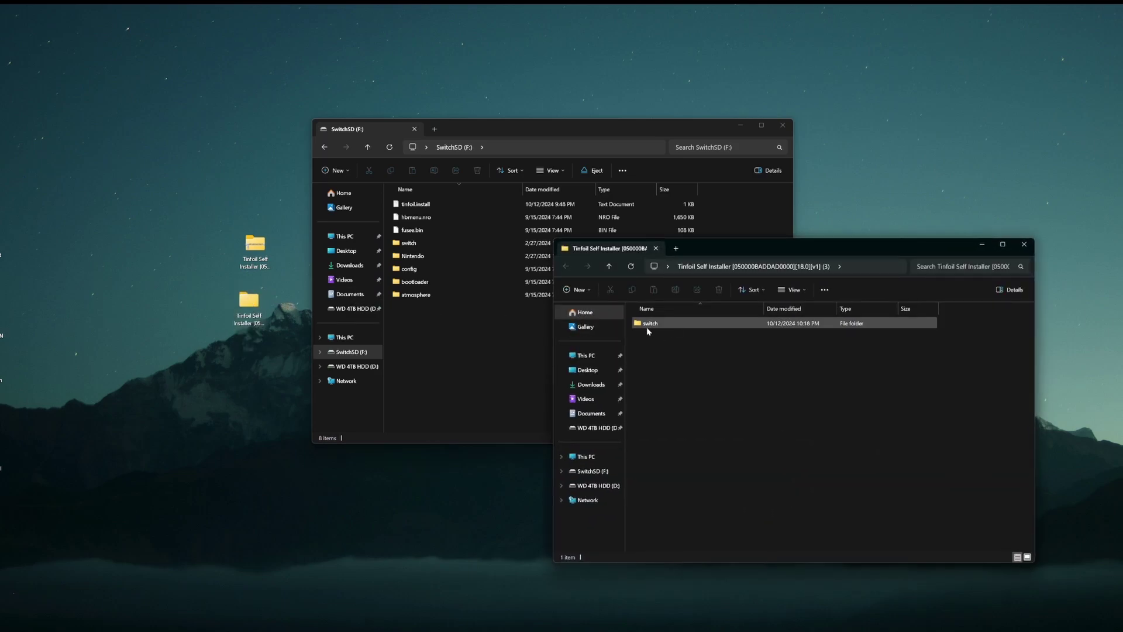
{"action": "left_click_drag", "start_coordinate": [654, 328], "coordinate": [458, 348]}
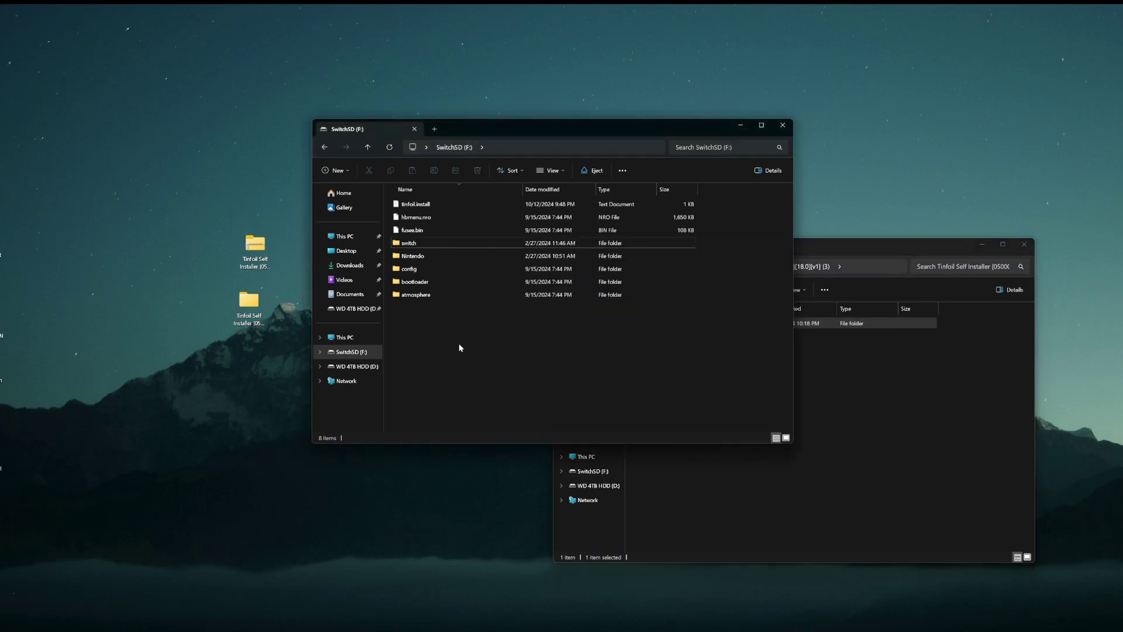
{"action": "left_click", "coordinate": [1024, 243]}
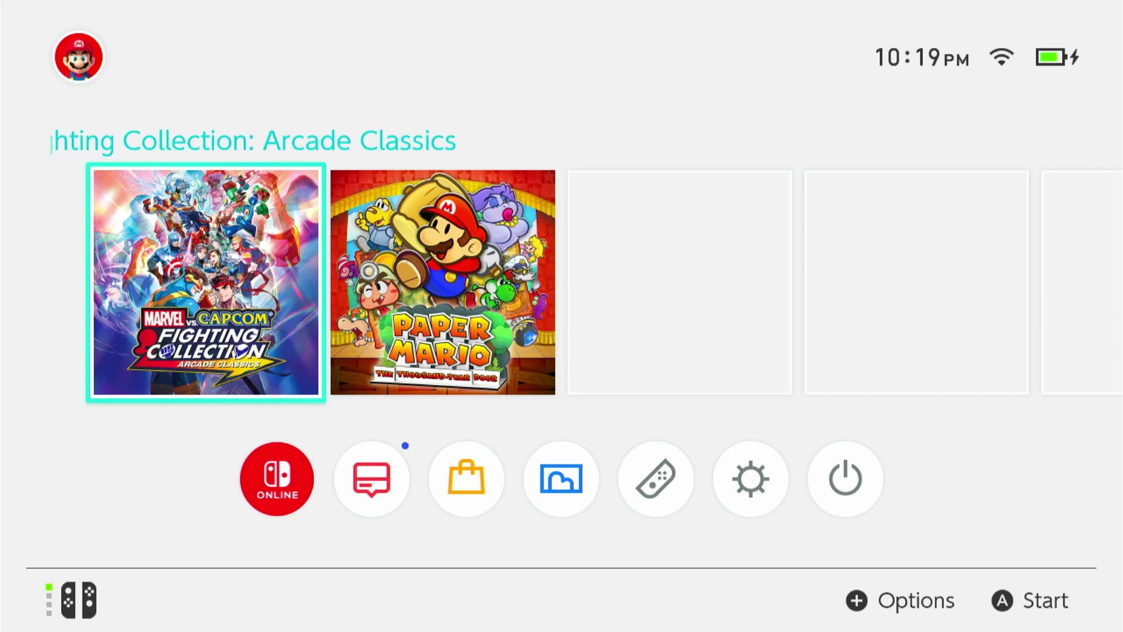
- Launch Tinfoil 18.0 from the Album shortcut on the Switch HOME Menu
{"action": "key", "text": "Down"}
{"action": "key", "text": "Right"}
{"action": "key", "text": "Right"}
{"action": "key", "text": "Right"}
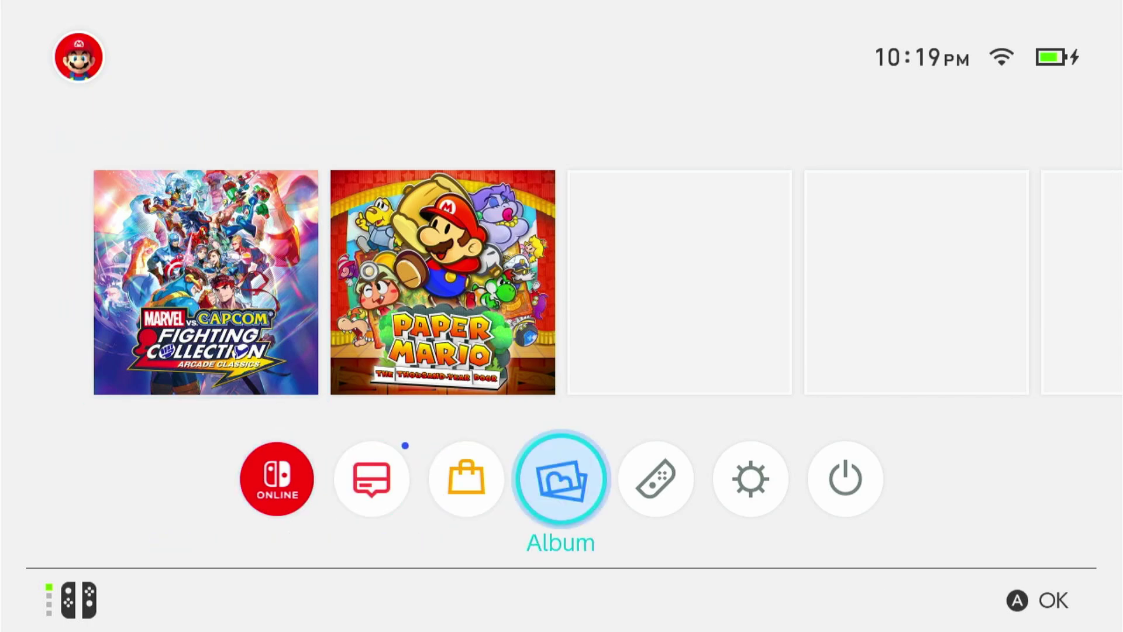
{"action": "key", "text": "Return"}
{"action": "key", "text": "Right"}
{"action": "key", "text": "Right"}
{"action": "key", "text": "Right"}
{"action": "key", "text": "Right"}
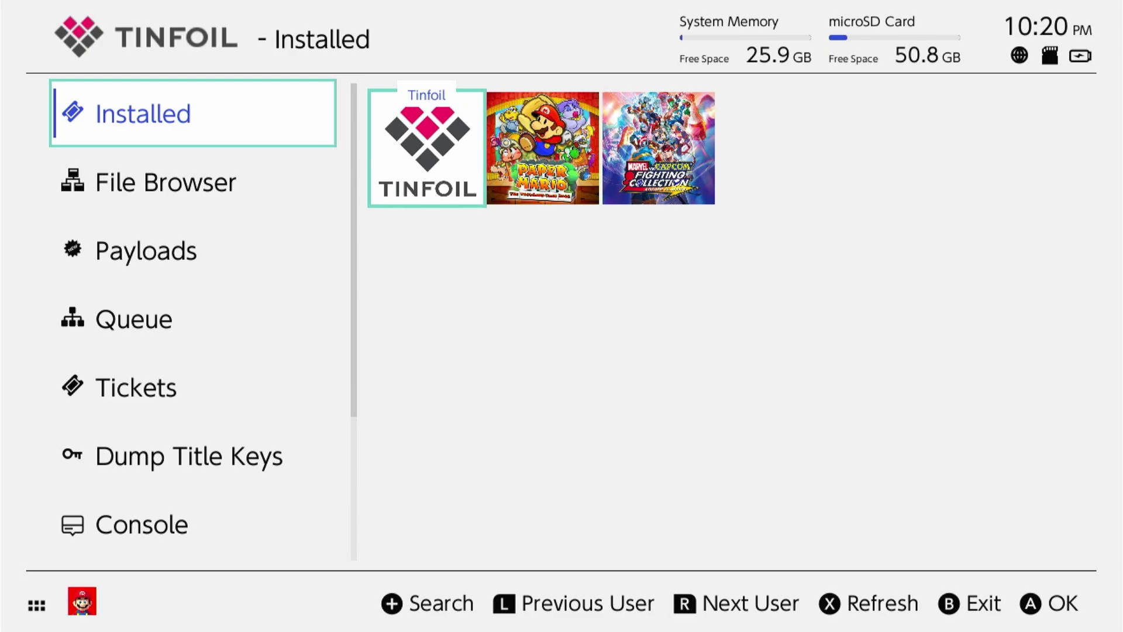
- In Tinfoil's File Browser, open a blank new-location form with the minus (New) button
{"action": "key", "text": "Down"}
{"action": "key", "text": "Up"}
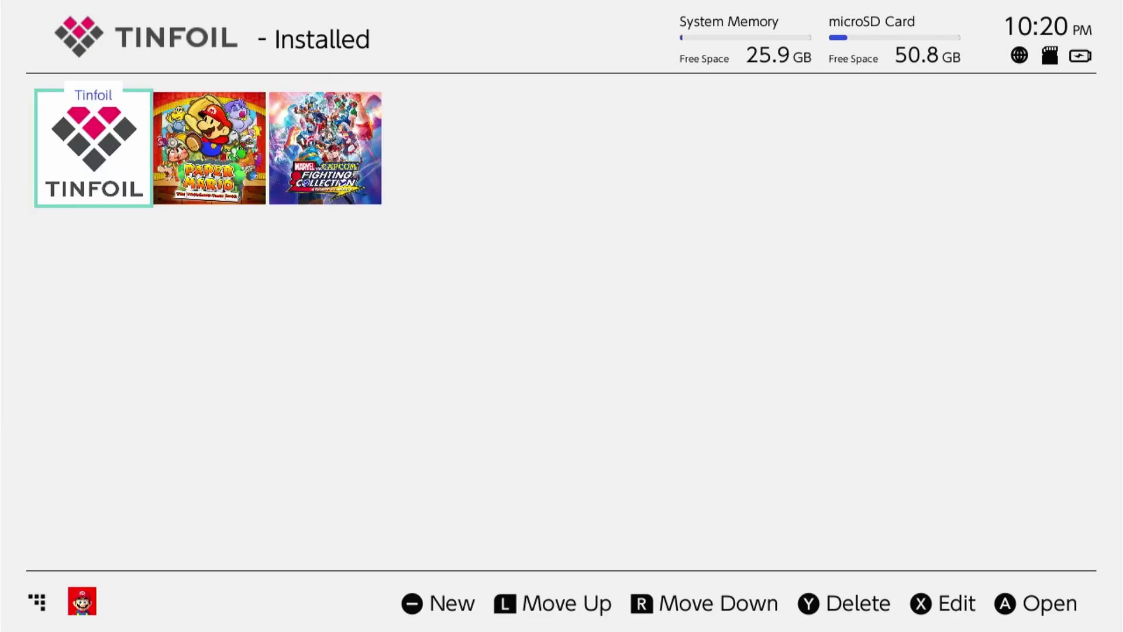
{"action": "key", "text": "Left"}
{"action": "key", "text": "Down"}
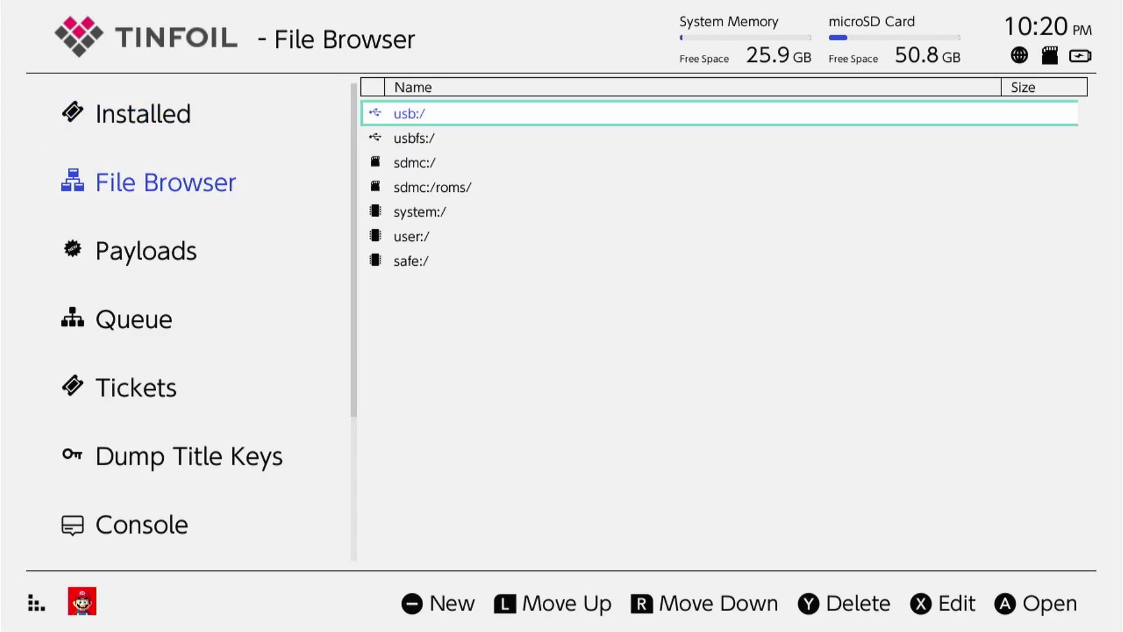
{"action": "key", "text": "minus"}
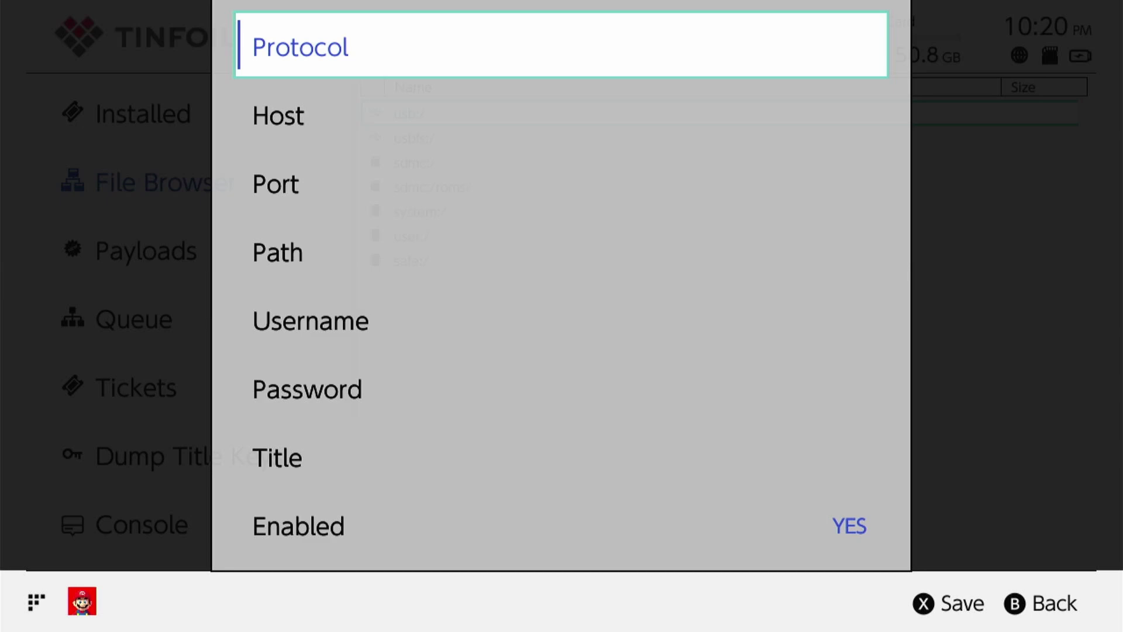